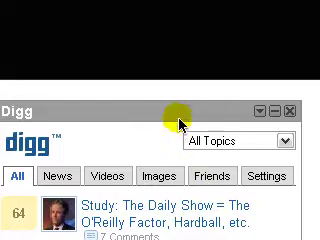
Open Firefox Options on the Security panel, with saved passwords enabled and master password off
click(155, 120)
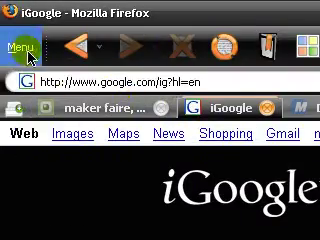
click(18, 50)
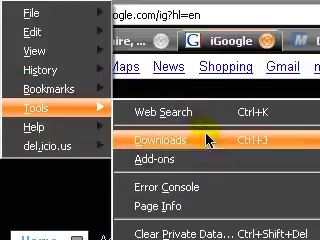
click(226, 147)
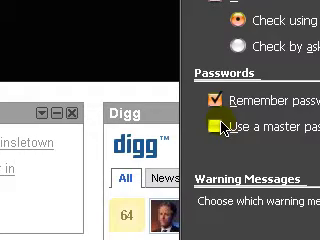
click(220, 127)
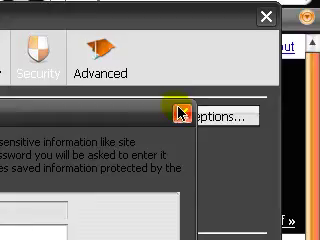
click(181, 112)
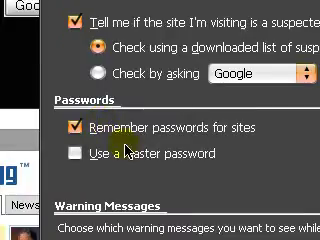
click(128, 156)
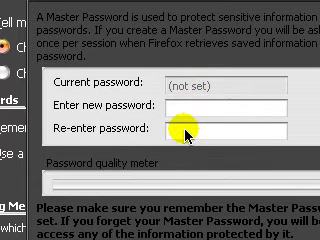
text(****)
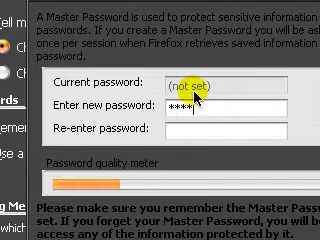
text(*******)
click(217, 140)
text(*****)
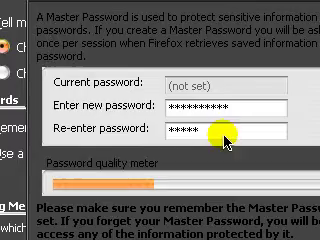
text(******)
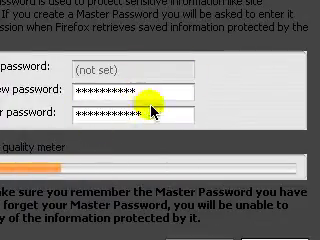
key(BackSpace)
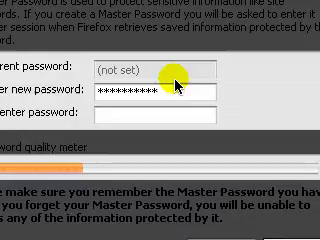
key(shift+Tab)
key(BackSpace)
click(236, 185)
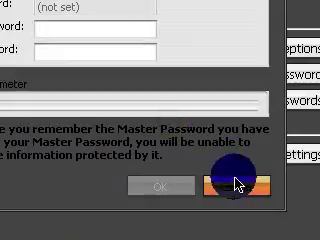